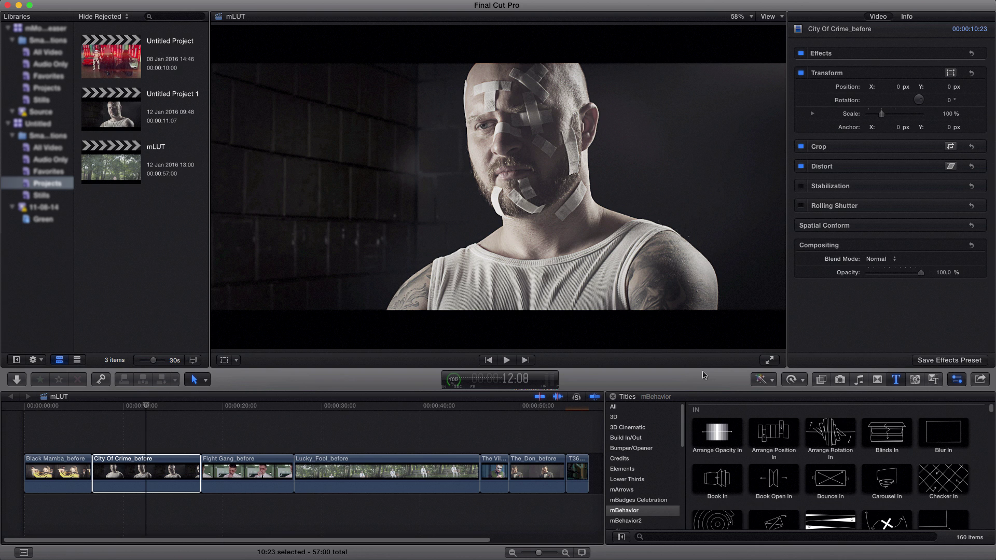
Drag the mLut by motionVFX effect from the Effects browser onto the City Of Crime_before clip.
{"action": "left_click", "coordinate": [820, 380]}
{"action": "scroll", "coordinate": [637, 497], "scroll_direction": "down", "scroll_amount": 5}
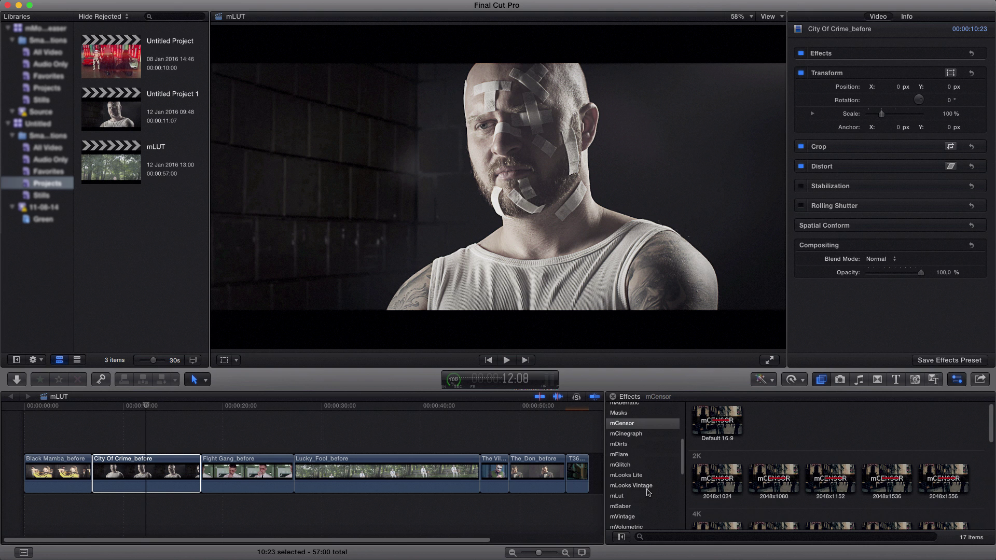
{"action": "left_click", "coordinate": [637, 496]}
{"action": "left_click_drag", "start_coordinate": [716, 419], "coordinate": [156, 467]}
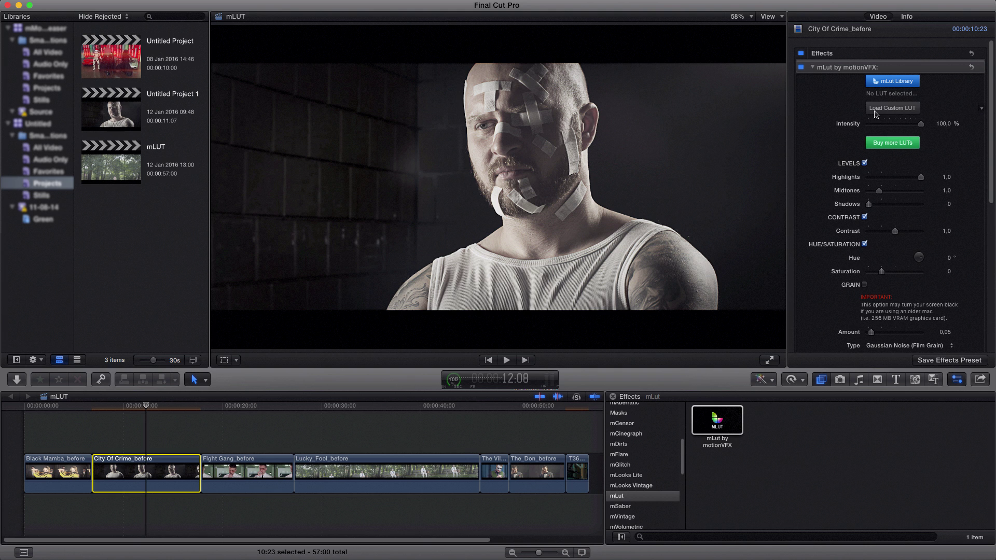
Load the custom Flex.cube LUT into the mLut effect.
{"action": "left_click", "coordinate": [893, 109]}
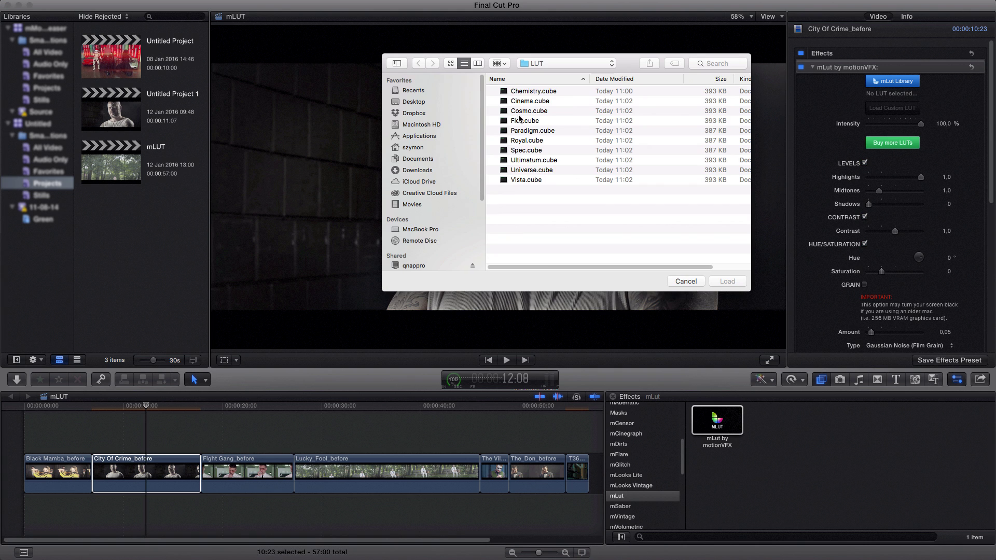
{"action": "left_click", "coordinate": [519, 121]}
{"action": "left_click", "coordinate": [727, 282]}
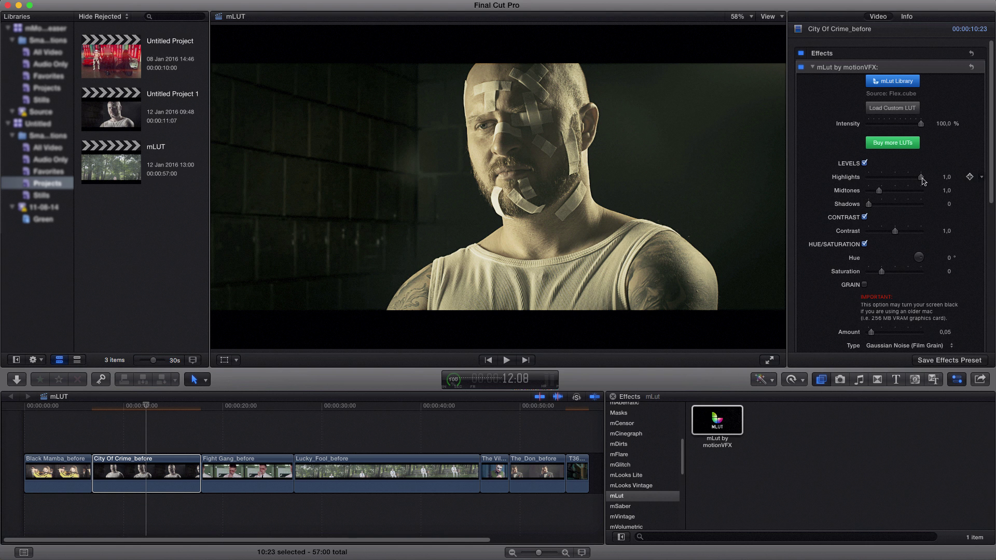
Set Highlights 0,89, Midtones 1,25 and Shadows 0,07, toggling mLut off and on to compare.
{"action": "left_click_drag", "start_coordinate": [920, 180], "coordinate": [895, 234]}
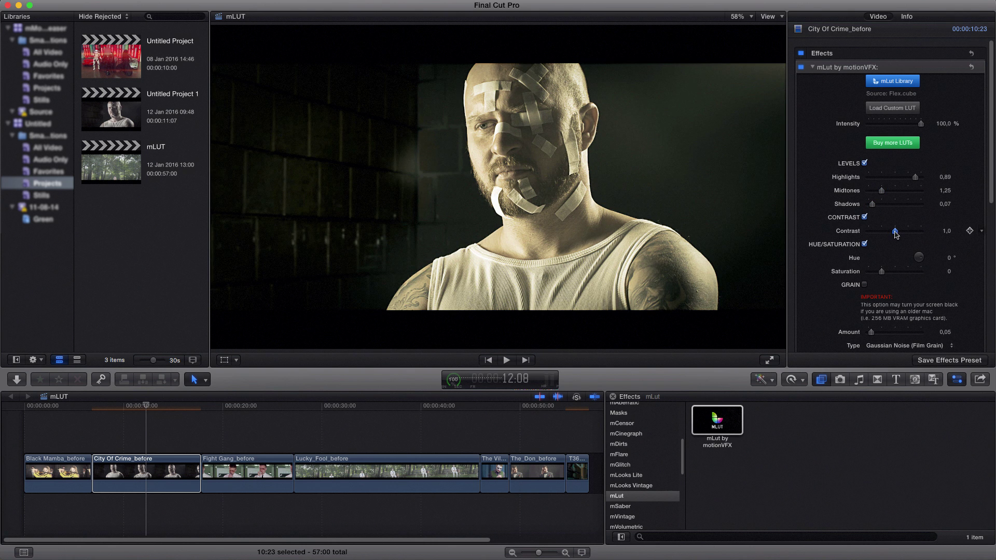
{"action": "left_click", "coordinate": [801, 67]}
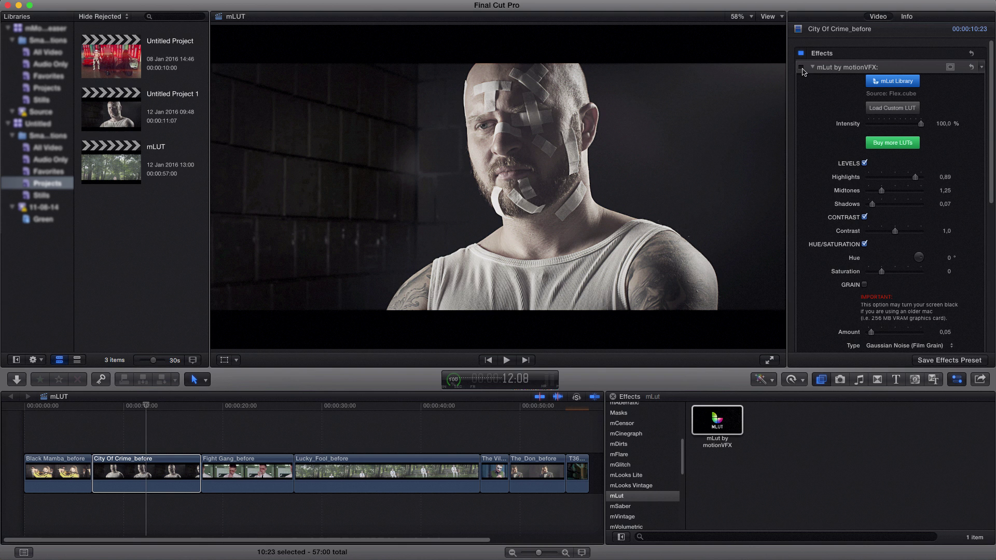
{"action": "left_click", "coordinate": [801, 68]}
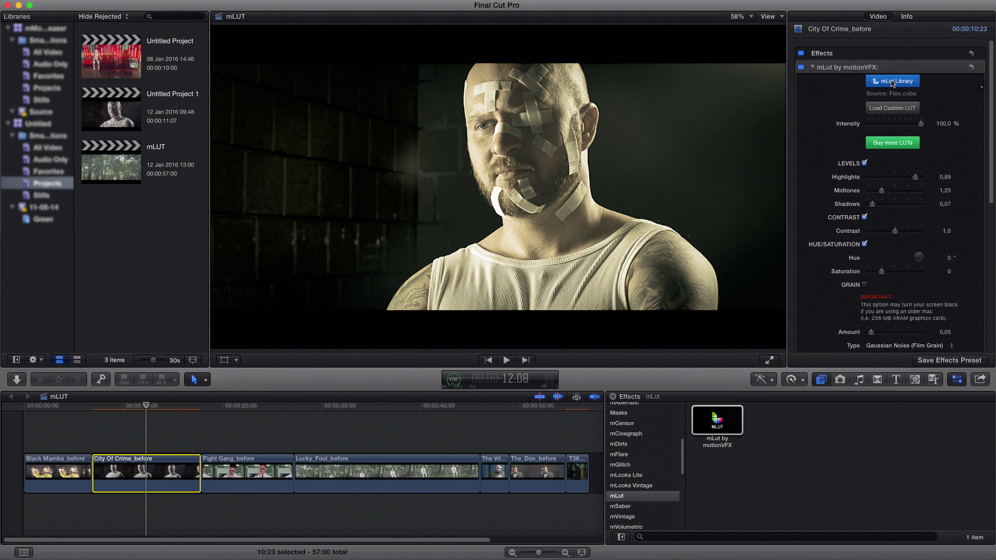
Open the mLut Library, browse the Blockbuster LUT thumbnails, and show the category list.
{"action": "left_click", "coordinate": [892, 82]}
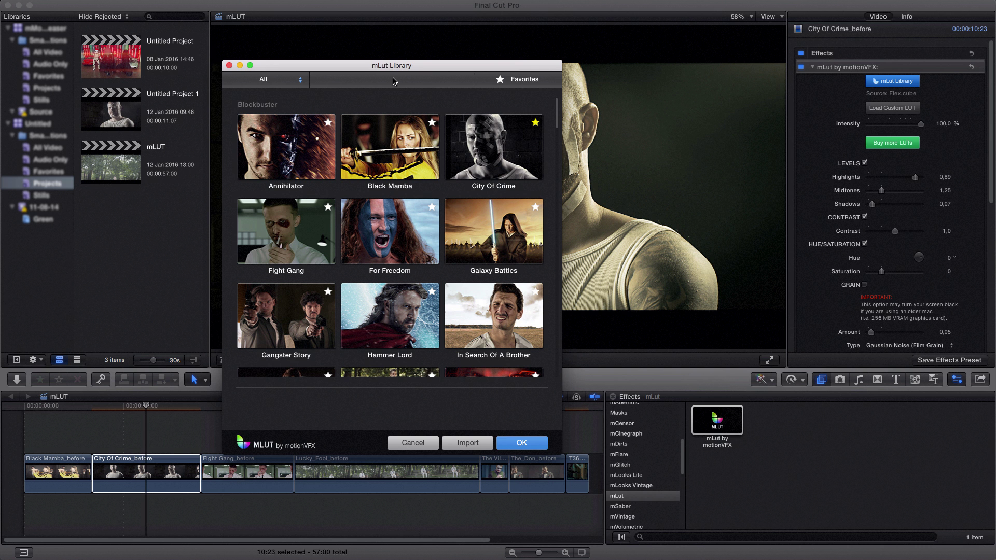
{"action": "scroll", "coordinate": [424, 248], "scroll_direction": "down", "scroll_amount": 10}
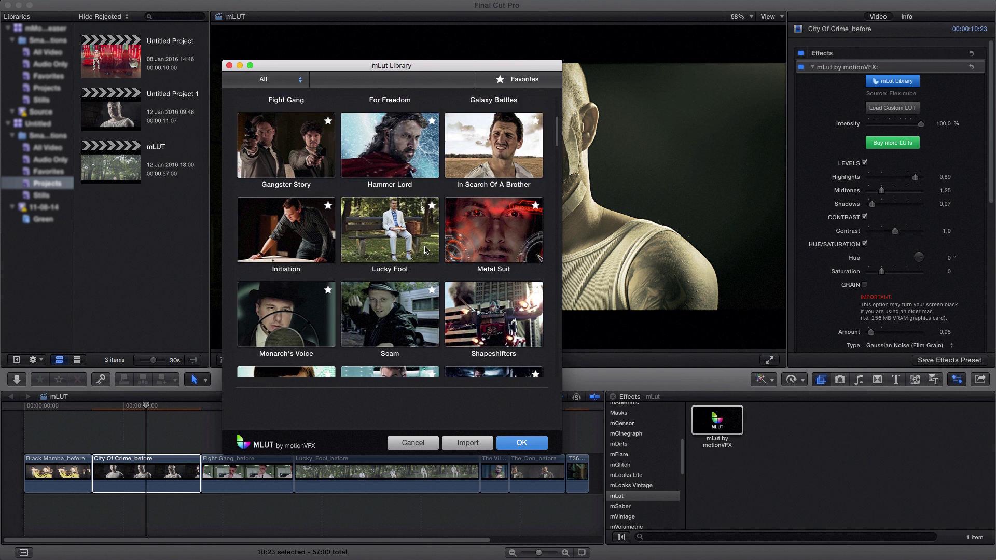
{"action": "left_click_drag", "start_coordinate": [556, 151], "coordinate": [548, 74]}
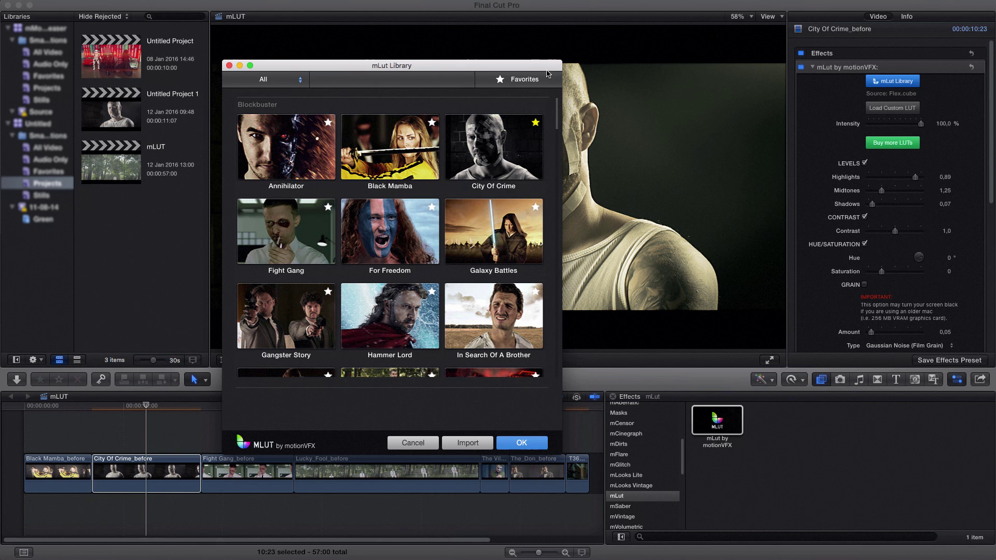
{"action": "left_click", "coordinate": [286, 81]}
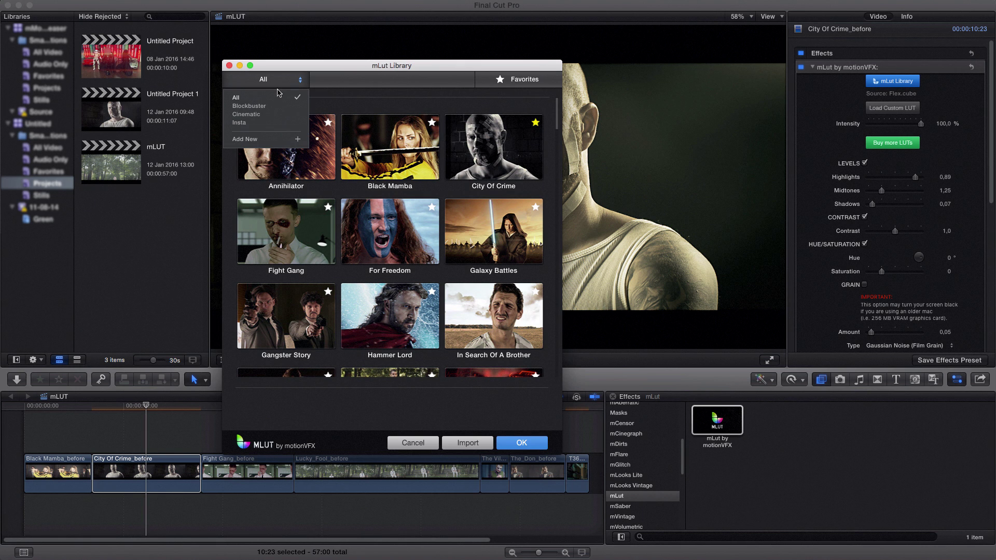
Add a category named 'Custom' through Add New + and display it.
{"action": "left_click", "coordinate": [249, 98]}
{"action": "left_click", "coordinate": [248, 79]}
{"action": "left_click", "coordinate": [298, 141]}
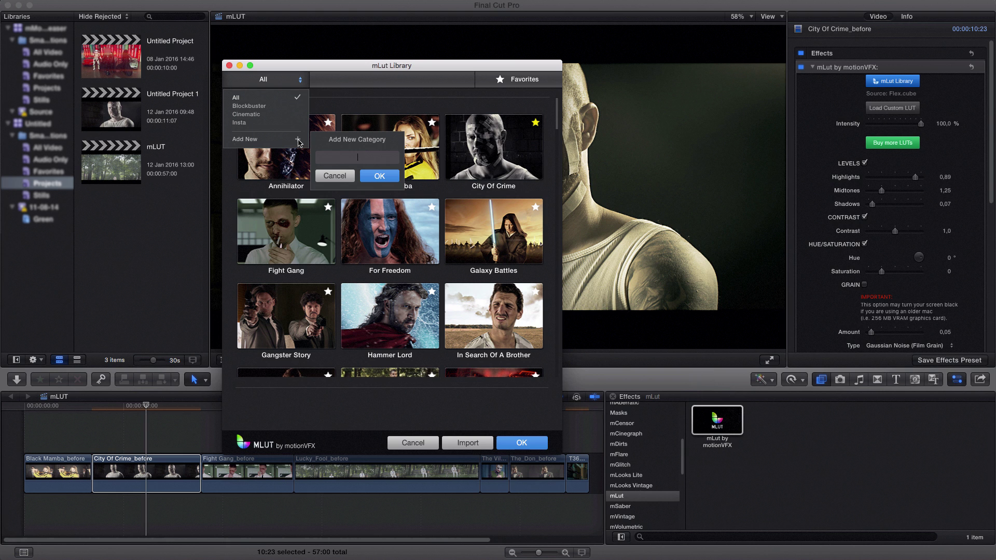
{"action": "type", "text": "Custom"}
{"action": "key", "text": "Return"}
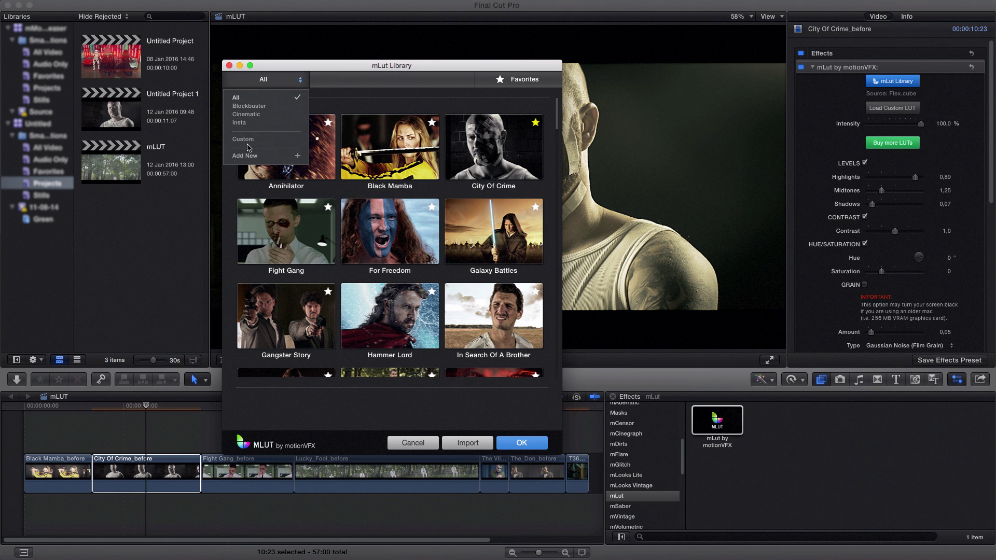
{"action": "left_click", "coordinate": [243, 140]}
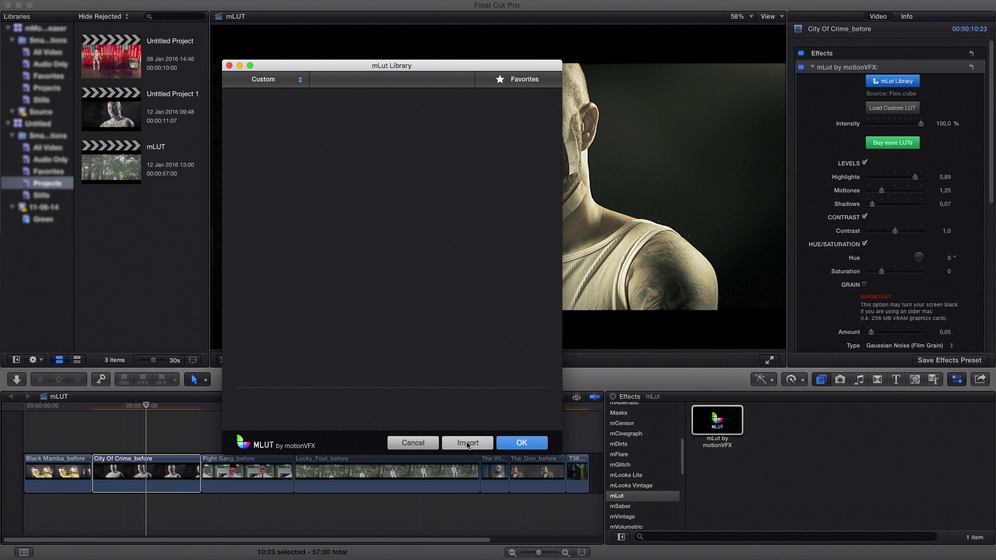
Import the Royal.cube LUT file into the Custom category.
{"action": "left_click", "coordinate": [467, 443]}
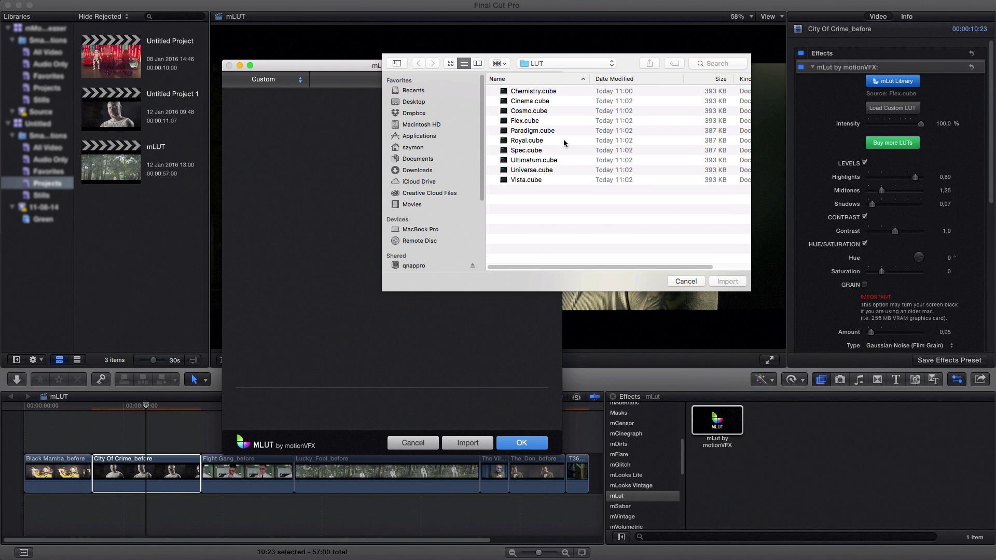
{"action": "left_click", "coordinate": [534, 141]}
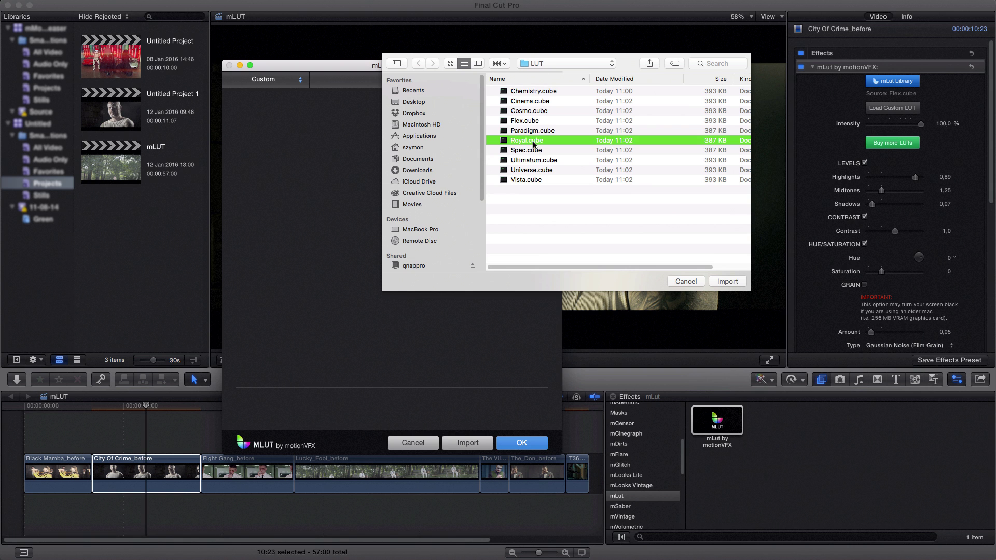
{"action": "left_click", "coordinate": [726, 281]}
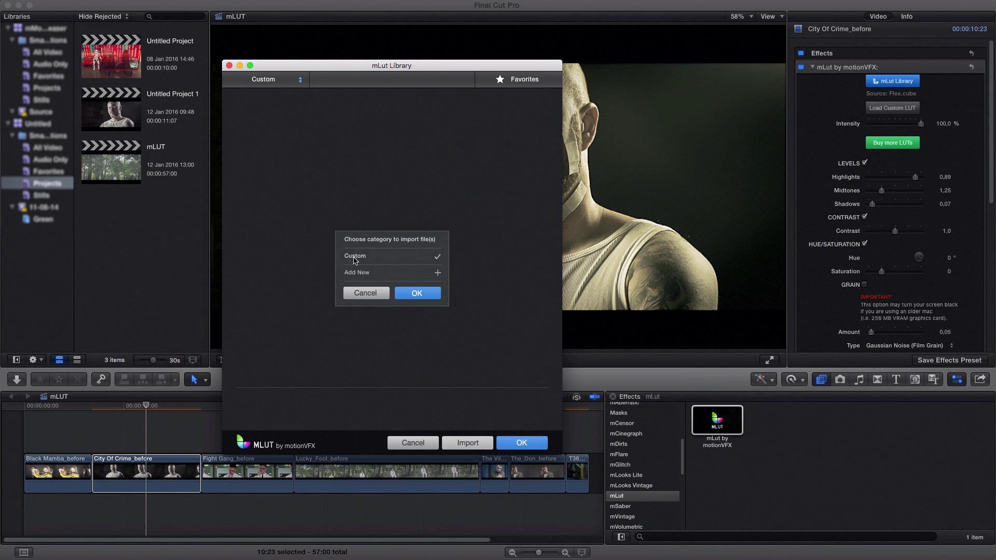
{"action": "left_click", "coordinate": [427, 294]}
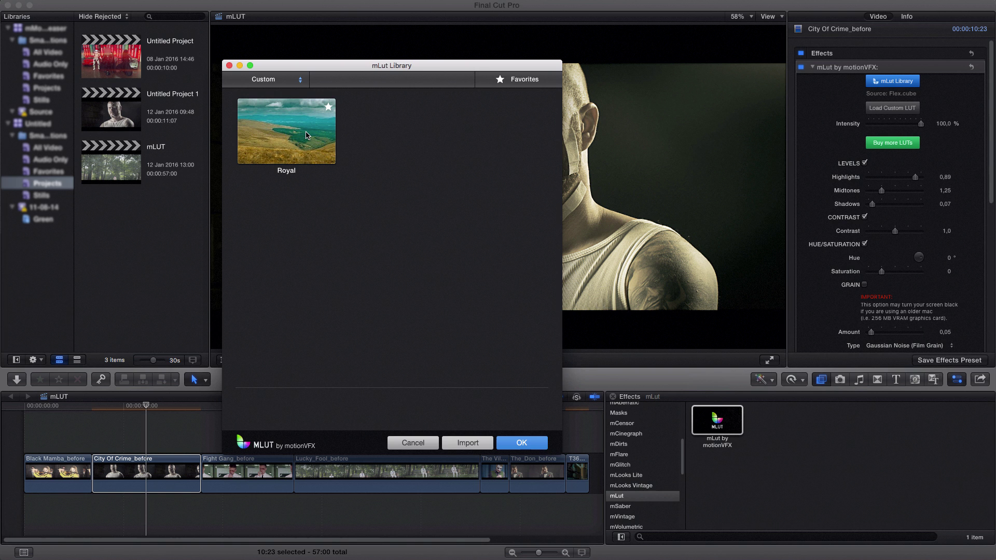
Switch the library to the Insta category, then back to Custom.
{"action": "left_click", "coordinate": [288, 81]}
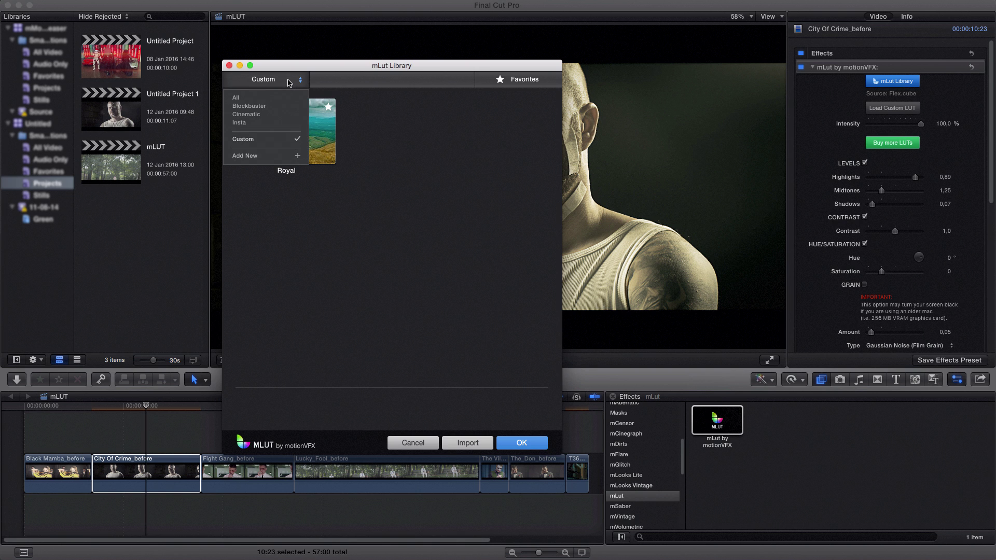
{"action": "left_click", "coordinate": [248, 124]}
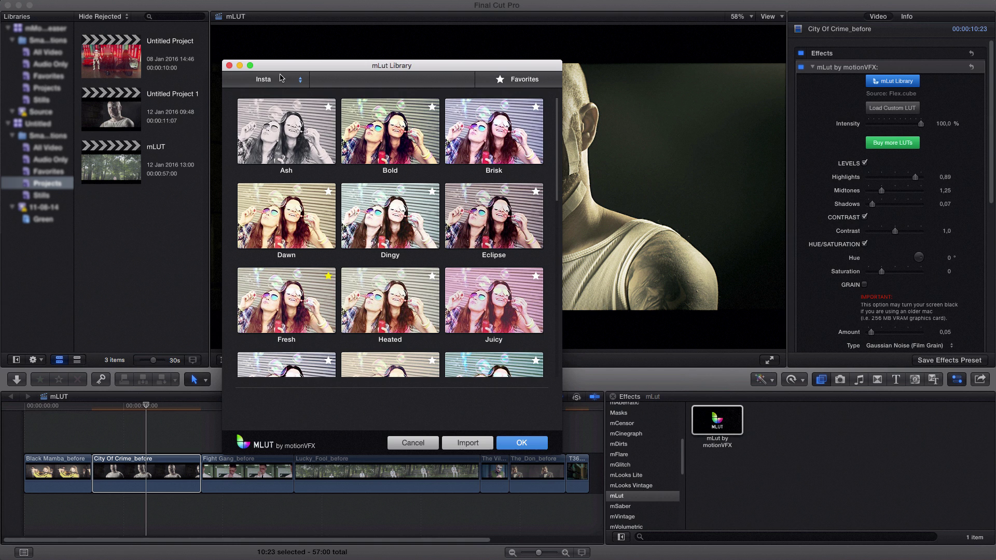
{"action": "left_click", "coordinate": [280, 82]}
{"action": "left_click", "coordinate": [256, 140]}
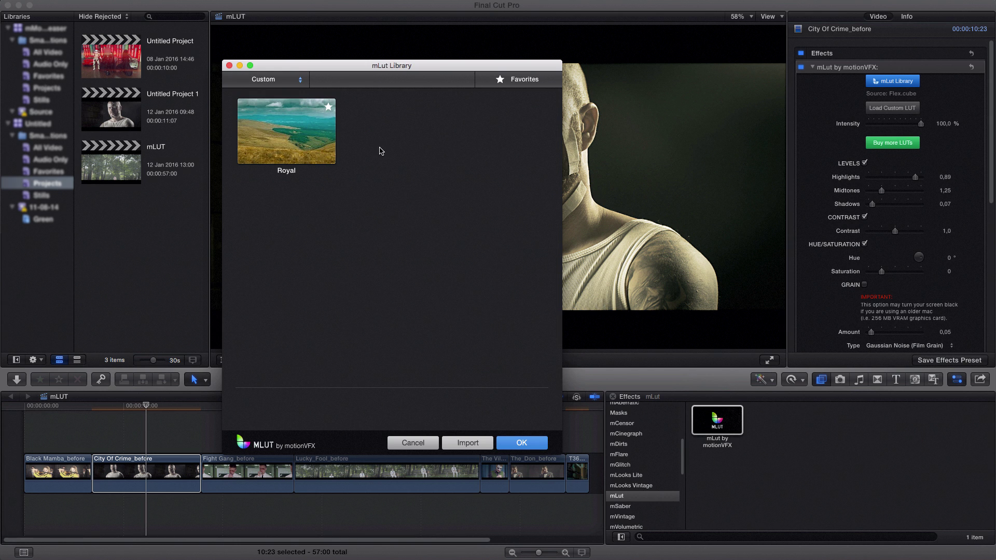
Import Royal, Spec and Ultimatum LUT files into a new category named 'Custom 2'.
{"action": "left_click", "coordinate": [461, 445]}
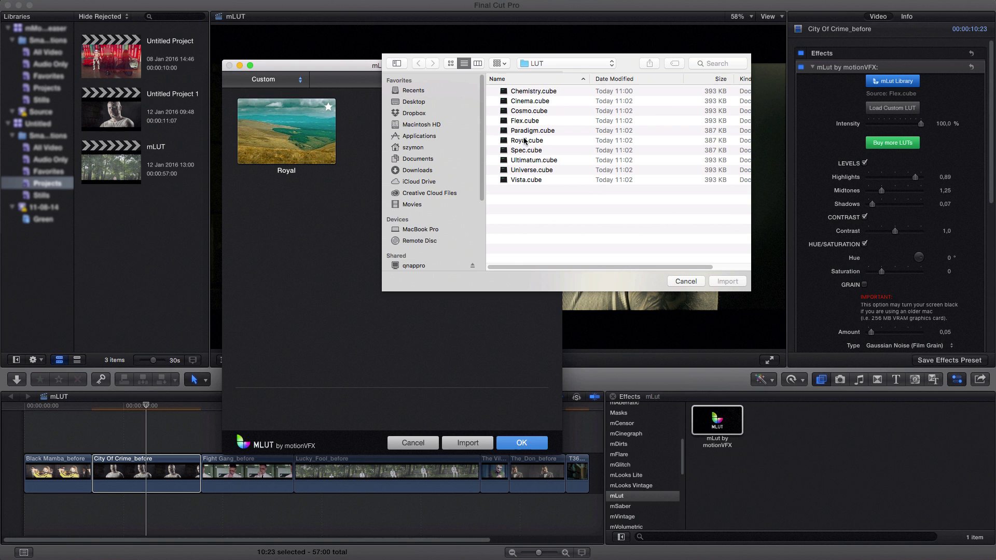
{"action": "left_click", "coordinate": [524, 139]}
{"action": "left_click", "coordinate": [527, 150], "text": "shift"}
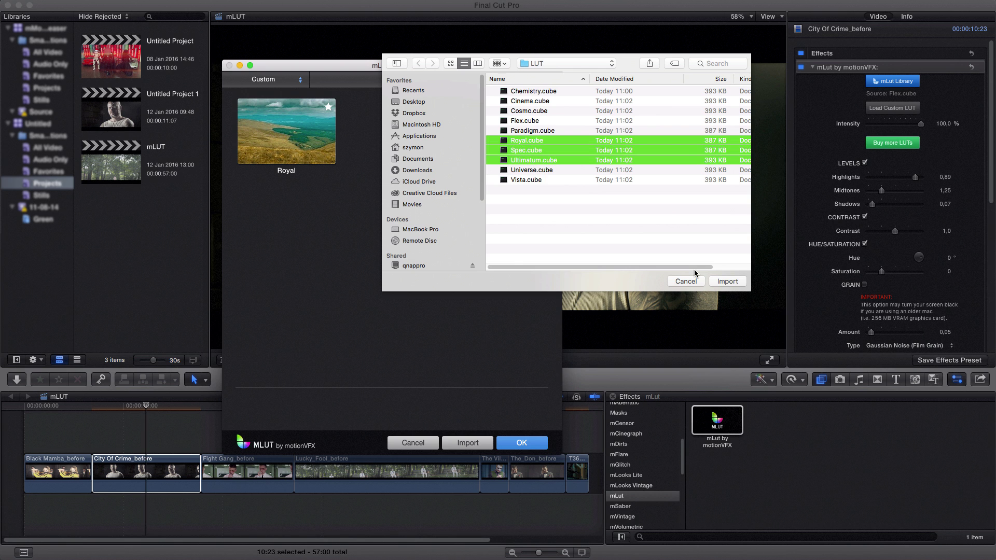
{"action": "left_click", "coordinate": [735, 282]}
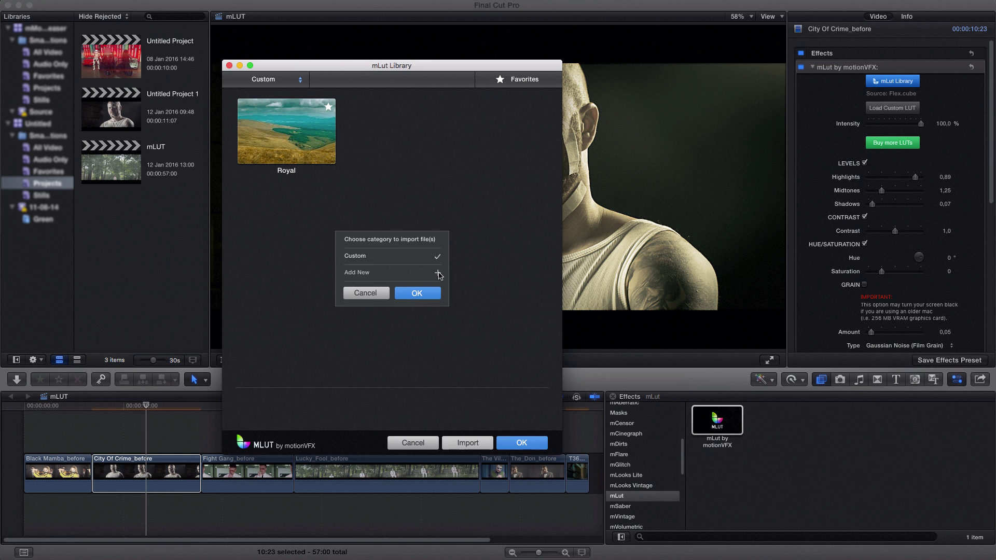
{"action": "left_click", "coordinate": [437, 273]}
{"action": "type", "text": "c"}
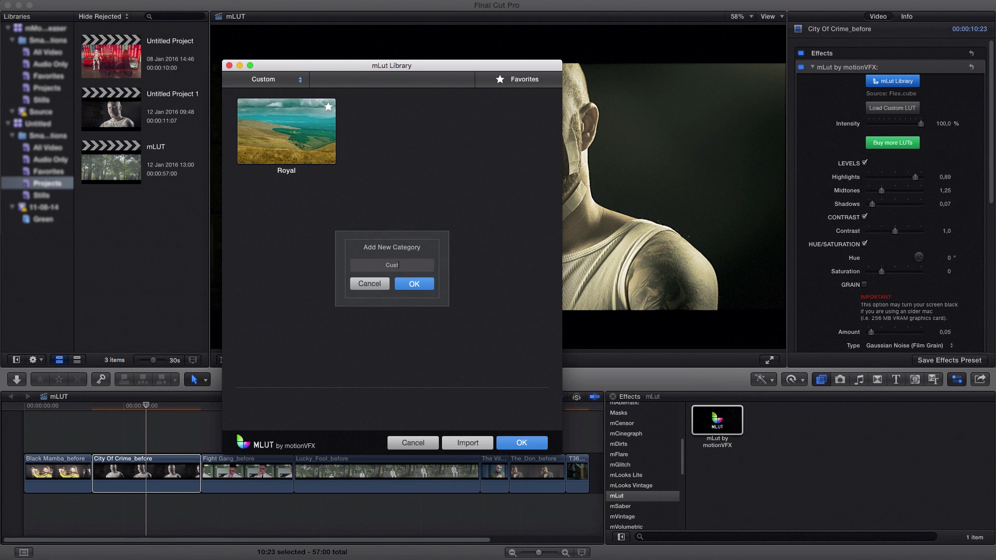
{"action": "type", "text": "ustom 2"}
{"action": "key", "text": "Return"}
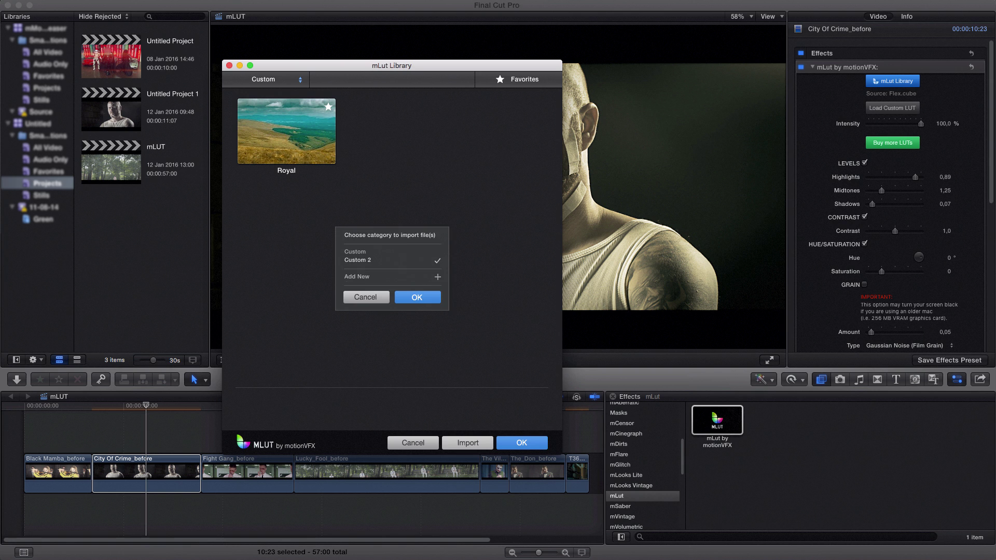
{"action": "key", "text": "Return"}
Check the Custom category, then switch the library to Custom 2.
{"action": "left_click", "coordinate": [275, 81]}
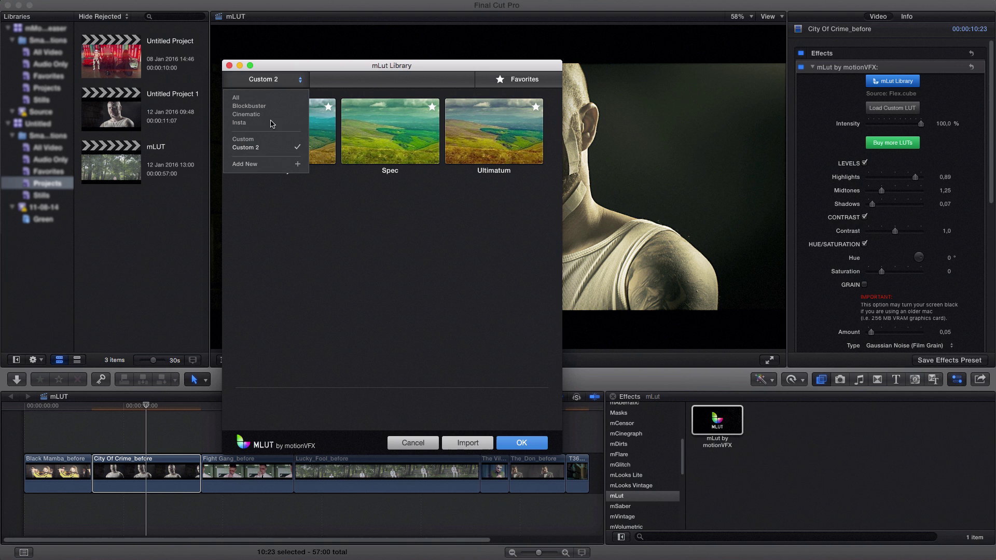
{"action": "left_click", "coordinate": [241, 139]}
{"action": "left_click", "coordinate": [271, 78]}
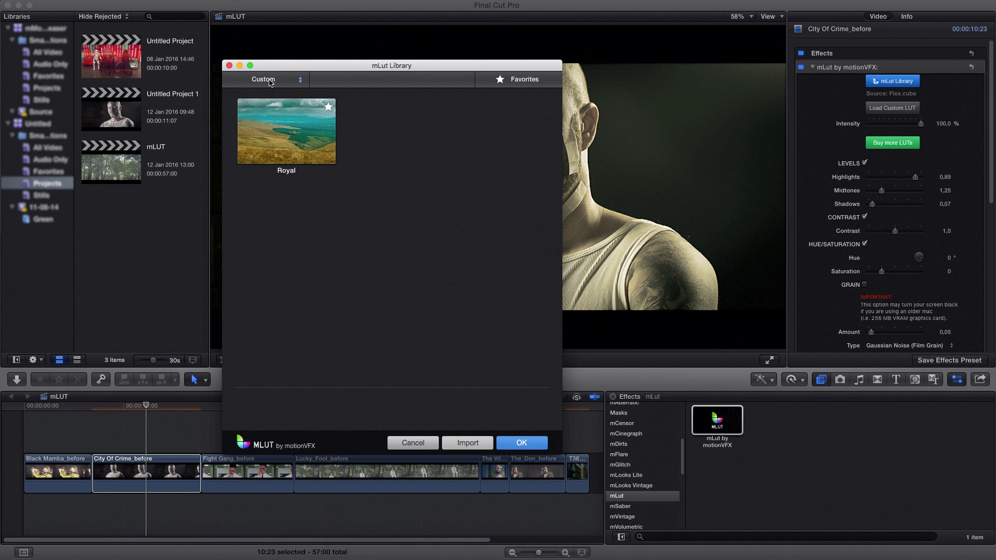
{"action": "left_click", "coordinate": [271, 78]}
{"action": "left_click", "coordinate": [251, 149]}
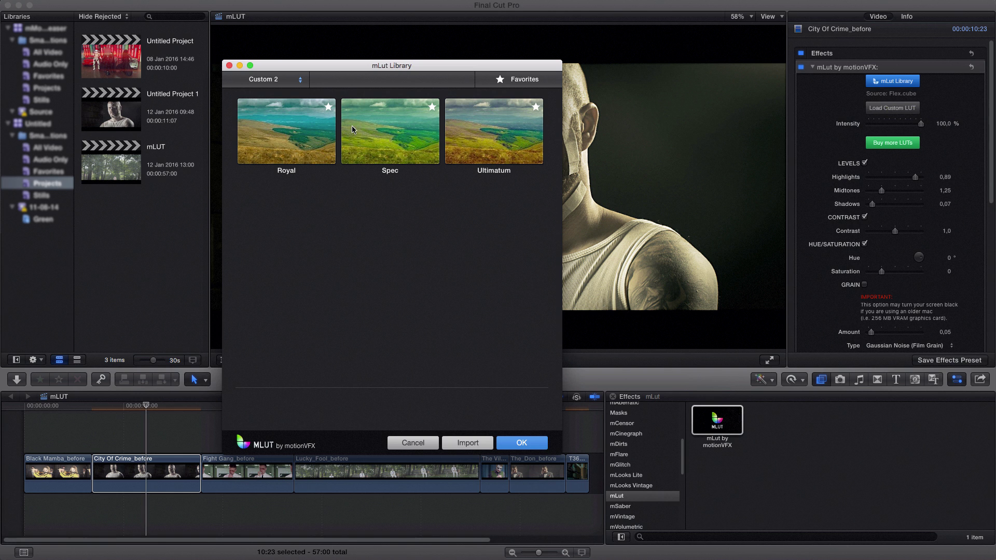
Preview the Ultimatum, Spec and Royal LUTs on the clip, then choose Ultimatum.
{"action": "left_click", "coordinate": [486, 148]}
{"action": "left_click_drag", "start_coordinate": [466, 71], "coordinate": [264, 104]}
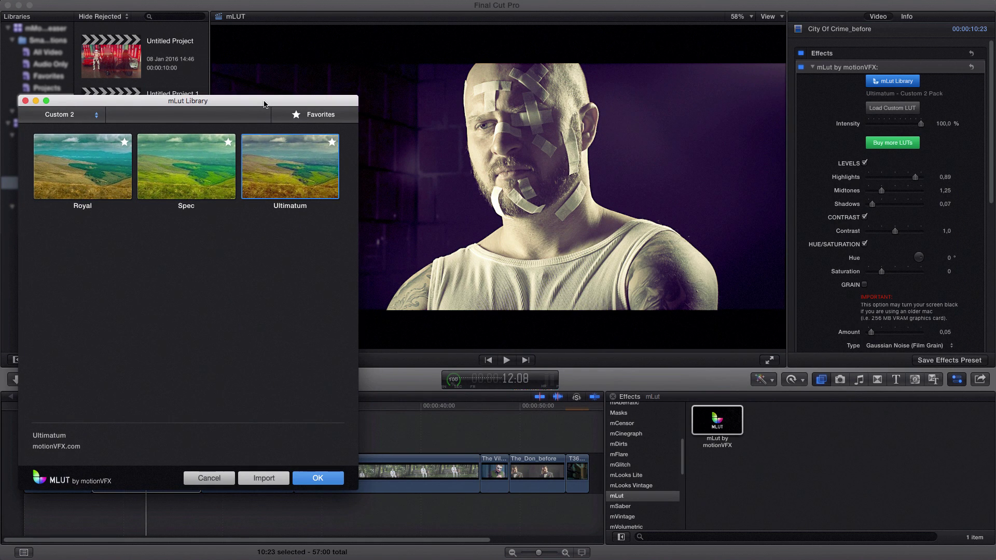
{"action": "left_click", "coordinate": [184, 182]}
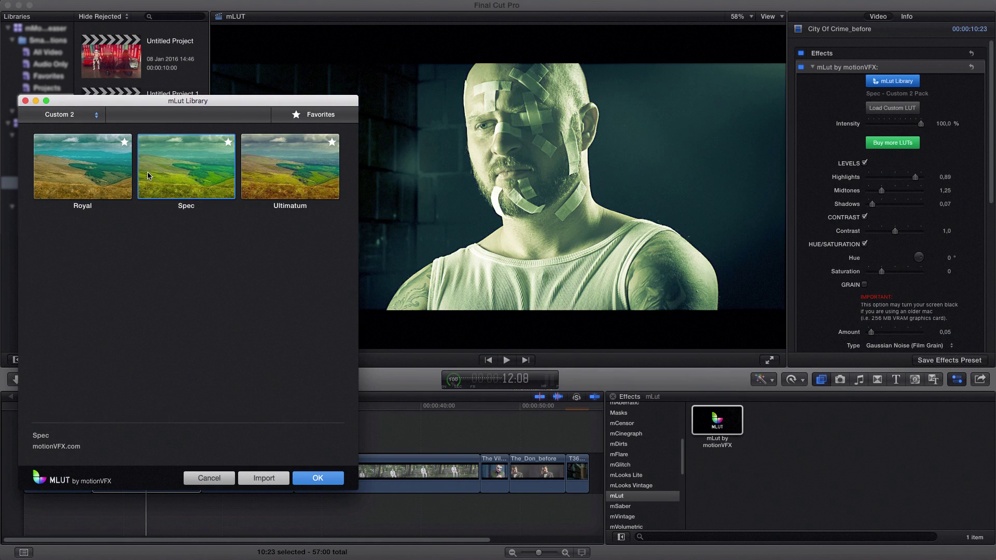
{"action": "left_click", "coordinate": [90, 174]}
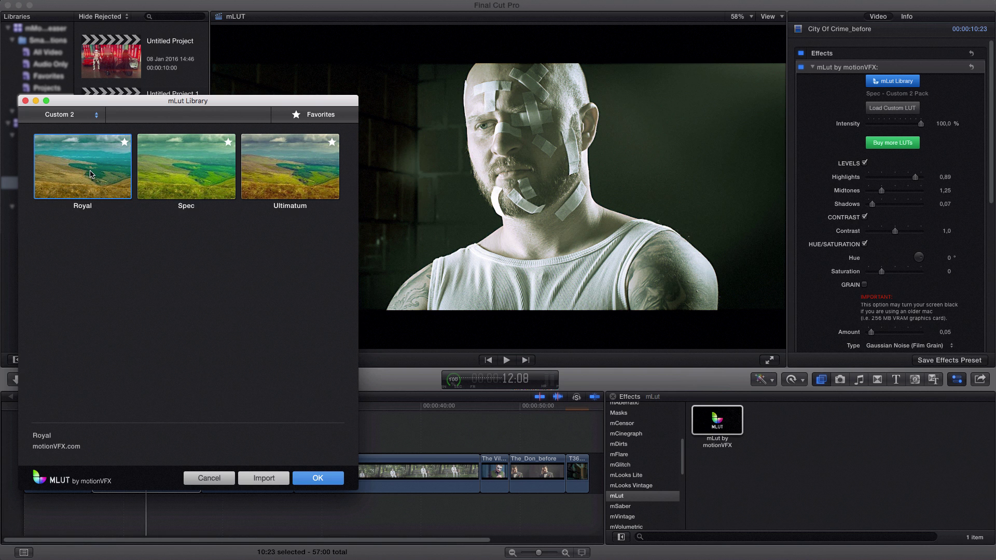
{"action": "left_click", "coordinate": [275, 161]}
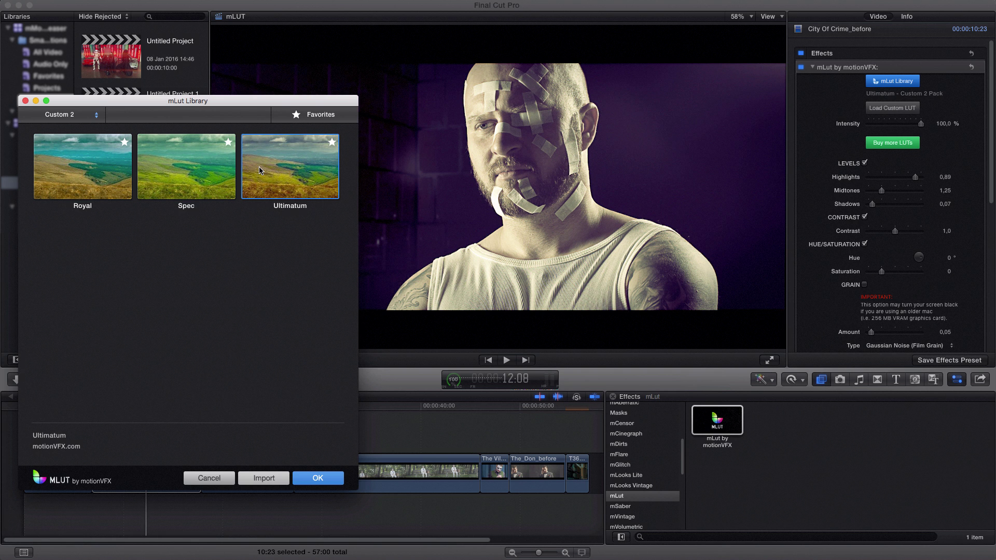
Accept Ultimatum, set Highlights 0,97, Midtones 0,61, Shadows 0, and reopen the mLut Library.
{"action": "left_click", "coordinate": [316, 478]}
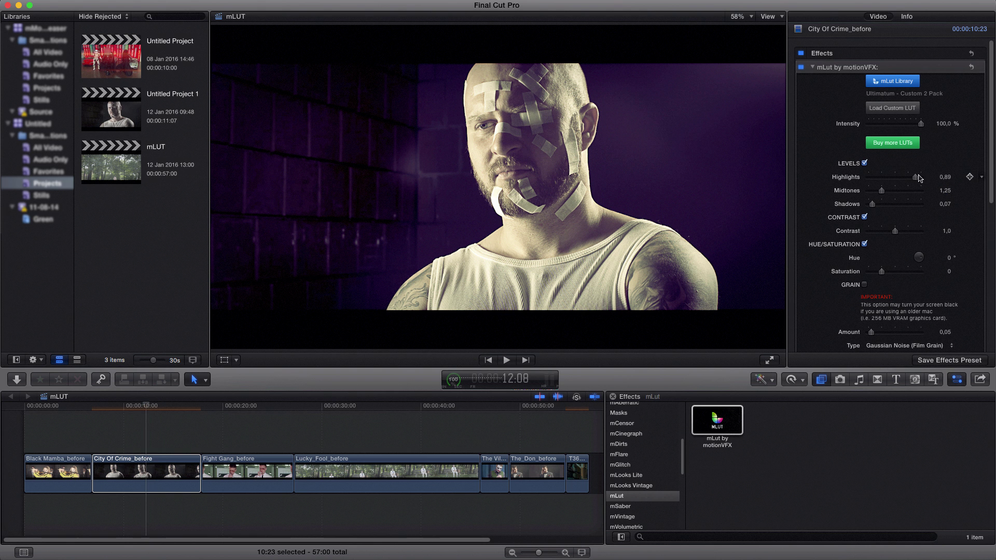
{"action": "left_click_drag", "start_coordinate": [918, 176], "coordinate": [868, 213]}
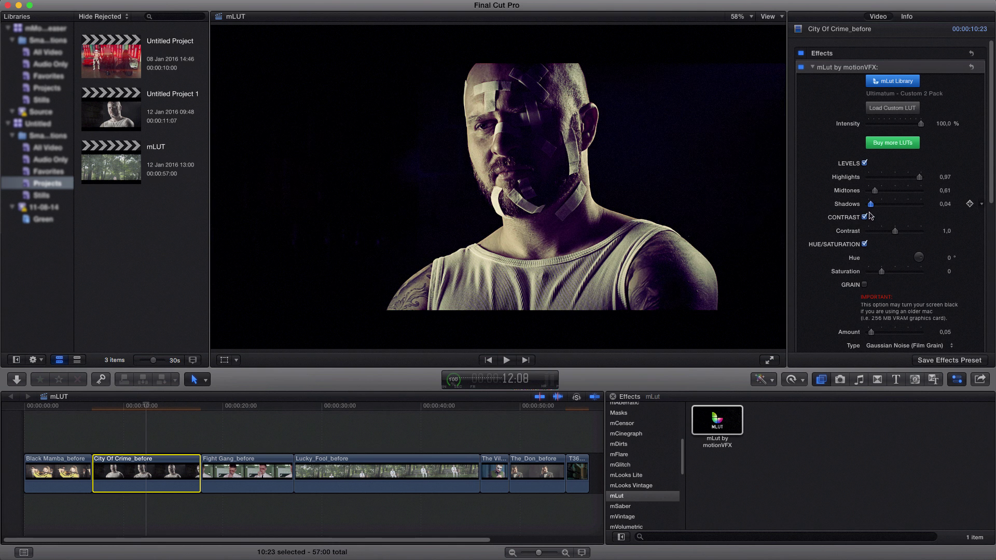
{"action": "left_click", "coordinate": [892, 81]}
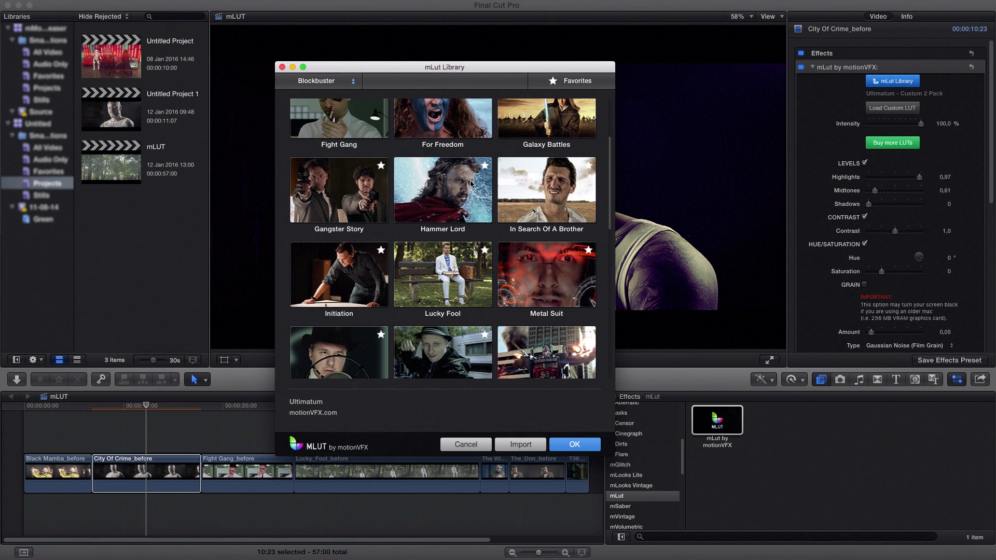
Star the Virtual Reality LUT as a favourite.
{"action": "scroll", "coordinate": [432, 221], "scroll_direction": "down", "scroll_amount": 3}
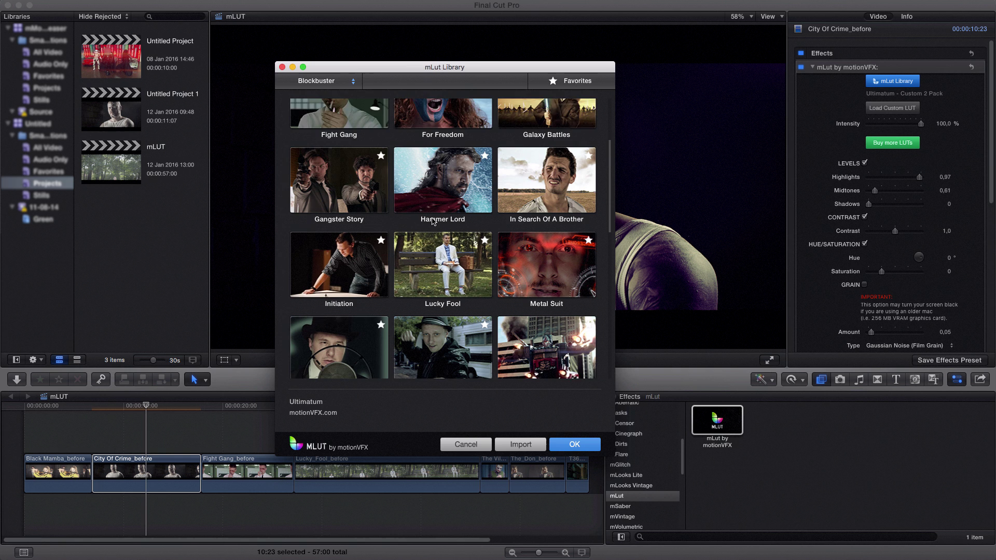
{"action": "scroll", "coordinate": [432, 220], "scroll_direction": "down", "scroll_amount": 4}
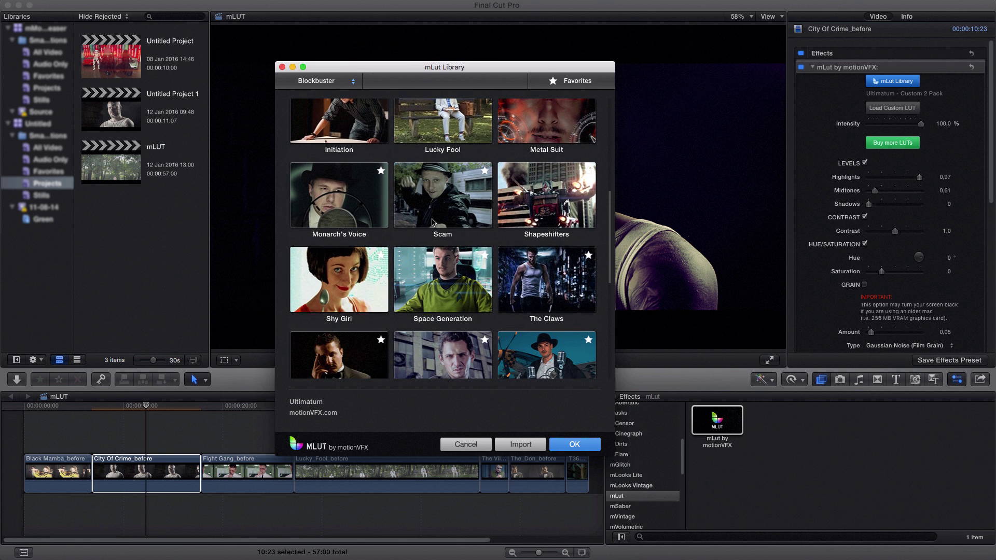
{"action": "scroll", "coordinate": [432, 222], "scroll_direction": "up", "scroll_amount": 1}
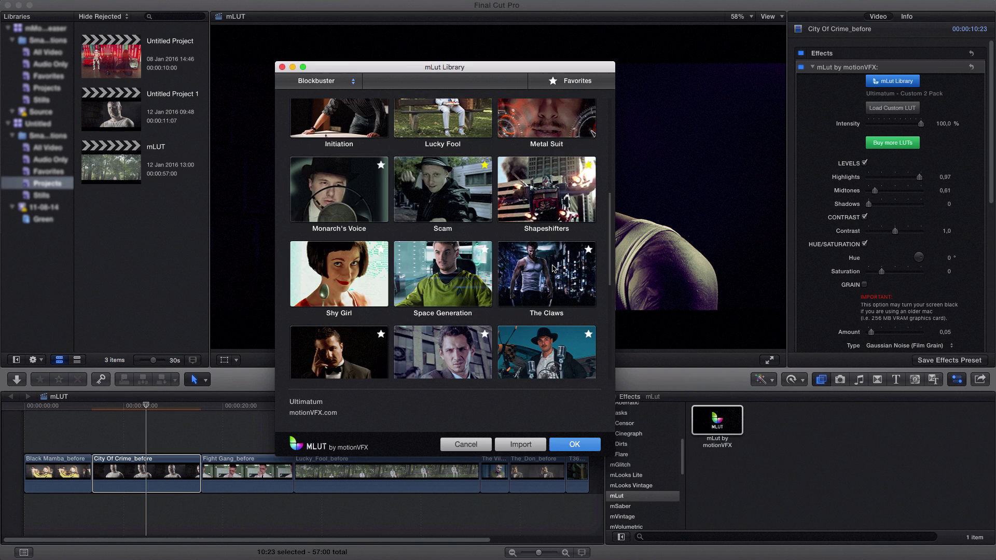
{"action": "scroll", "coordinate": [486, 314], "scroll_direction": "down", "scroll_amount": 10}
{"action": "left_click", "coordinate": [484, 309]}
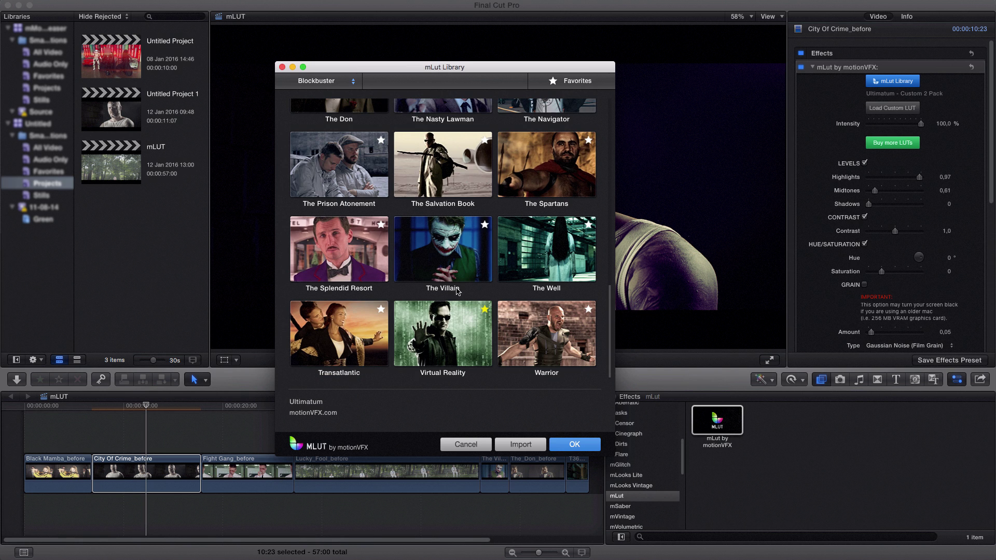
Star Sunlit in the Cinematic category and filter the library to Favorites.
{"action": "left_click", "coordinate": [343, 83]}
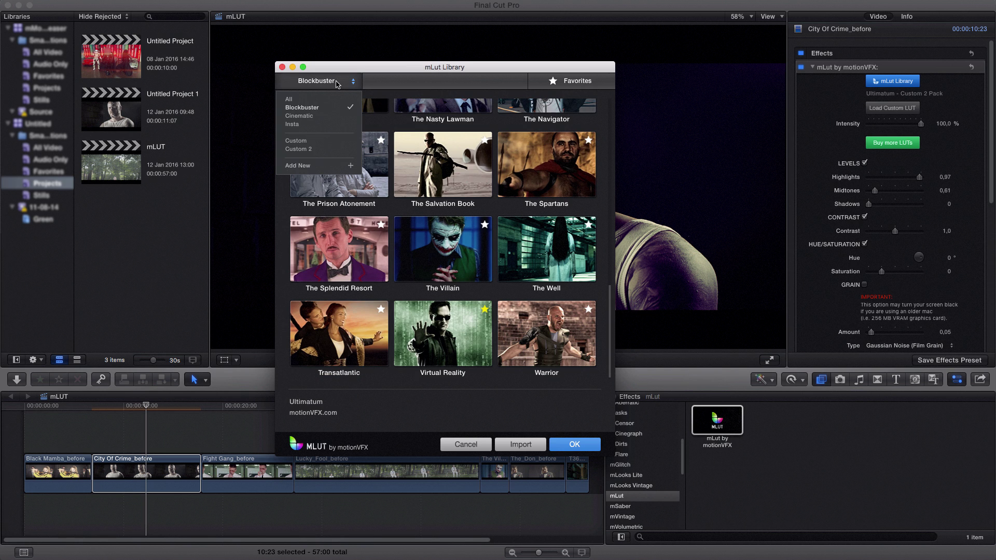
{"action": "left_click", "coordinate": [294, 116]}
{"action": "left_click", "coordinate": [485, 225]}
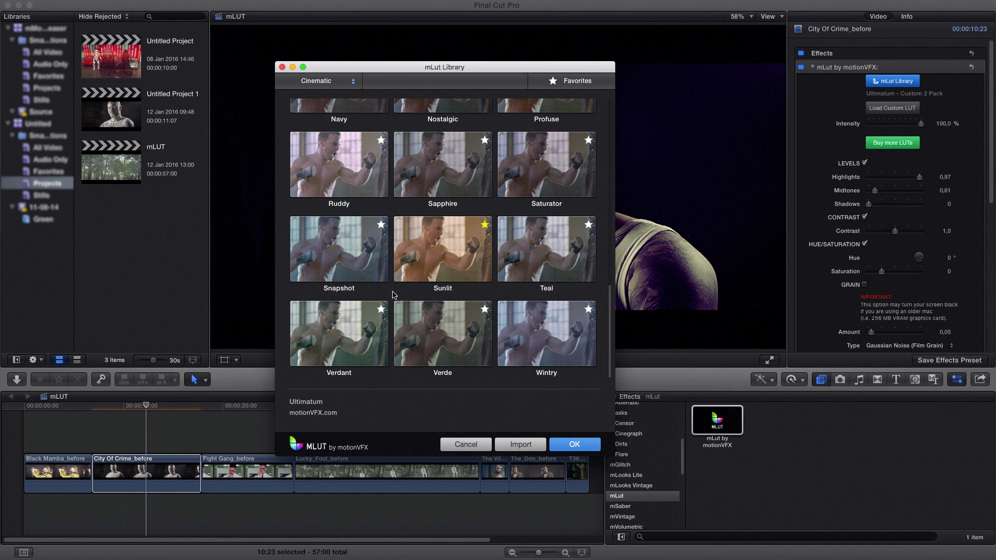
{"action": "left_click", "coordinate": [564, 84]}
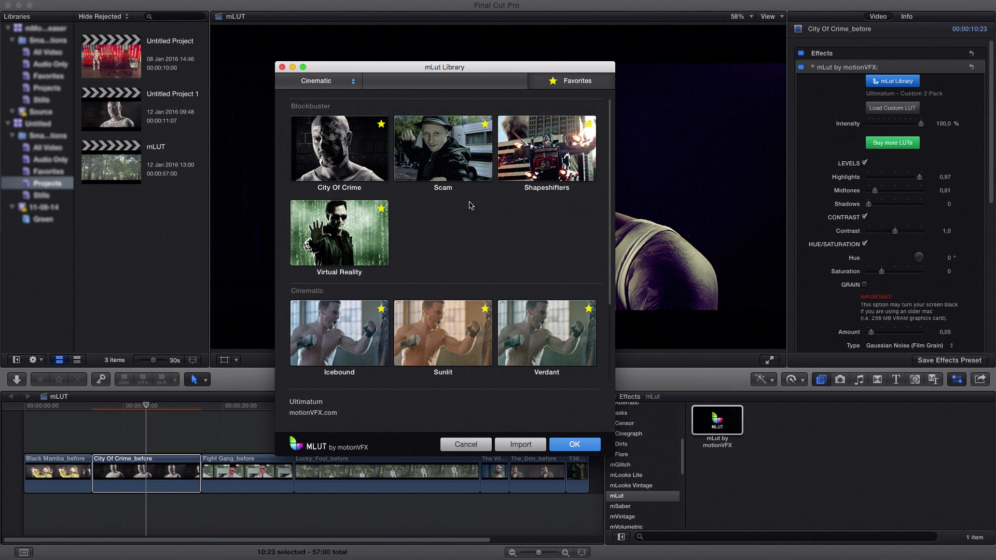
Preview Verdant from Favorites, then apply the Shapeshifters LUT to the City Of Crime clip.
{"action": "scroll", "coordinate": [469, 205], "scroll_direction": "down", "scroll_amount": 3}
{"action": "scroll", "coordinate": [470, 205], "scroll_direction": "down", "scroll_amount": 2}
{"action": "scroll", "coordinate": [470, 205], "scroll_direction": "up", "scroll_amount": 5}
{"action": "left_click_drag", "start_coordinate": [531, 68], "coordinate": [336, 62]}
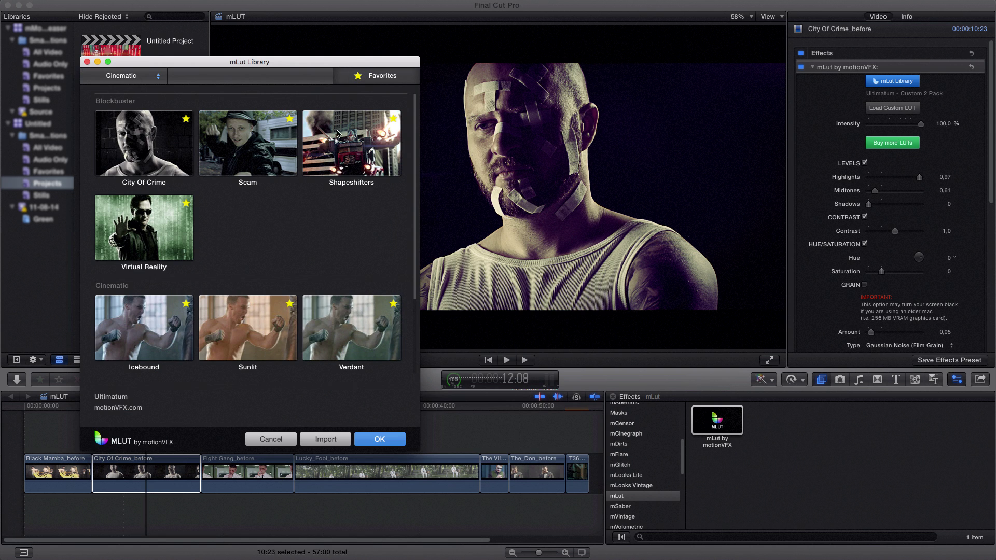
{"action": "scroll", "coordinate": [282, 175], "scroll_direction": "down", "scroll_amount": 5}
{"action": "scroll", "coordinate": [273, 210], "scroll_direction": "up", "scroll_amount": 4}
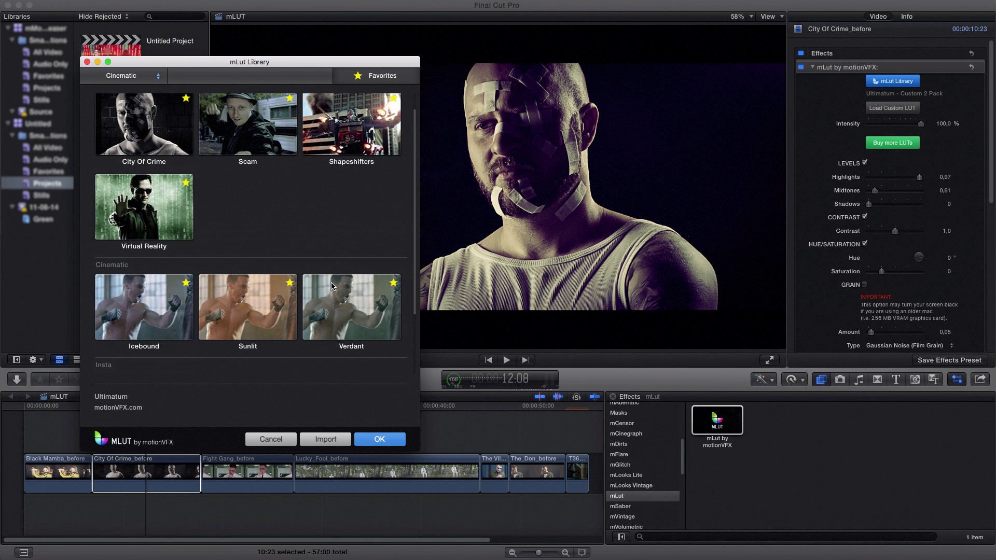
{"action": "left_click", "coordinate": [340, 298]}
{"action": "left_click", "coordinate": [347, 120]}
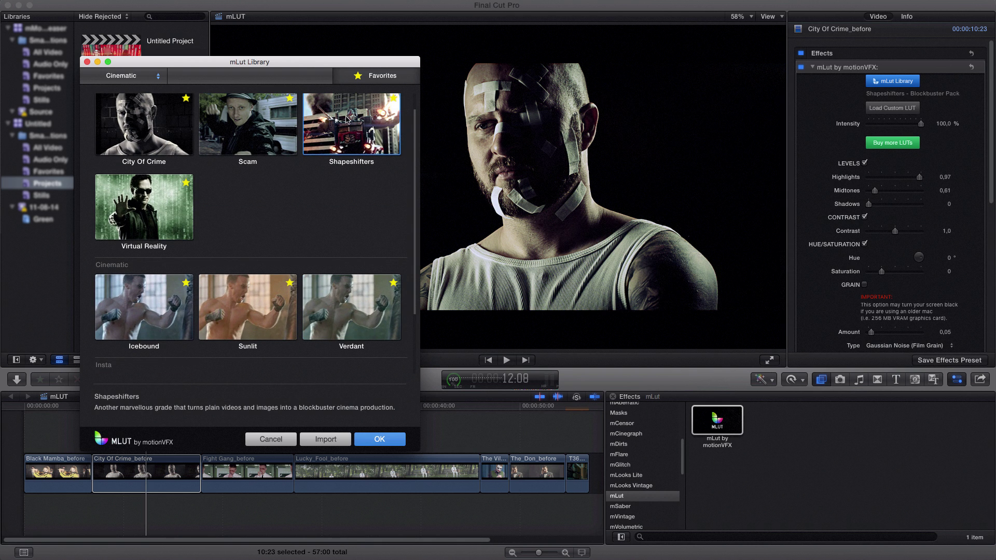